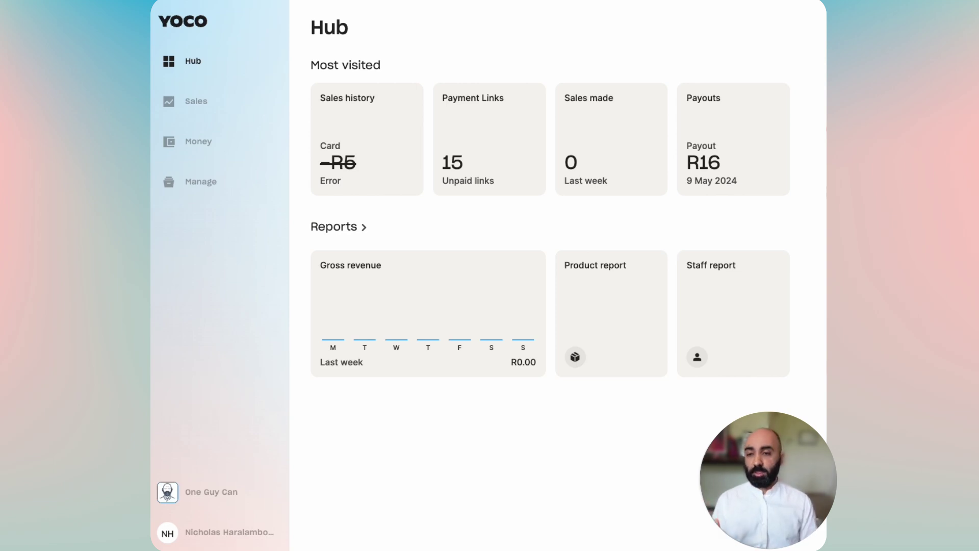
Step: Switch to the Sales overview showing card sales history and the three recent invoices
{"action": "left_click", "coordinate": [198, 63]}
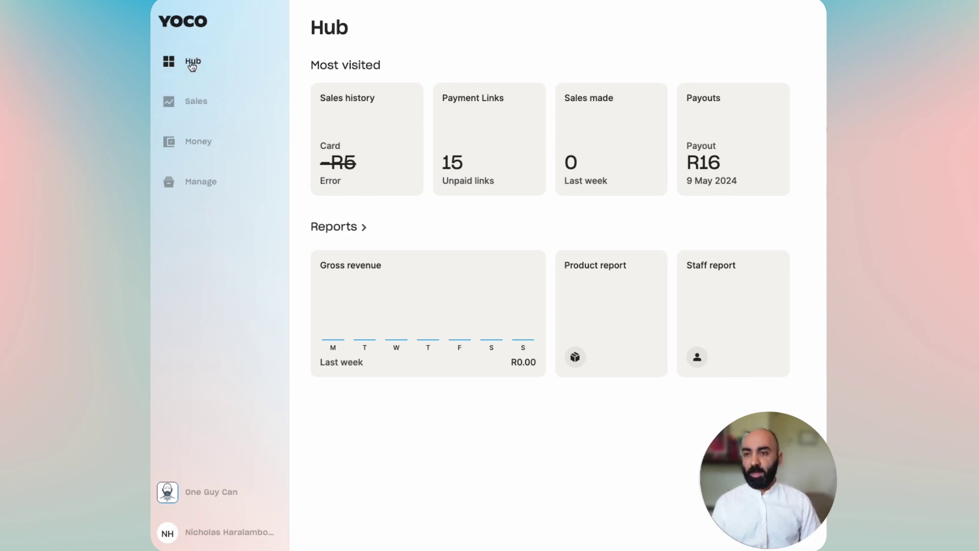
{"action": "left_click", "coordinate": [203, 109]}
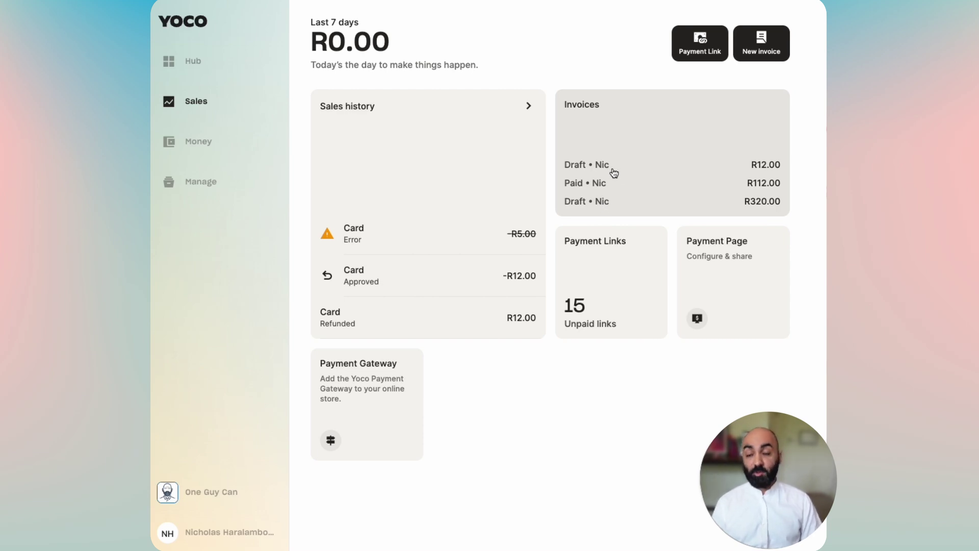
Step: Open the Invoices page and look over its 4 drafts, recent invoices and 14-day due-date setting
{"action": "left_click", "coordinate": [768, 50]}
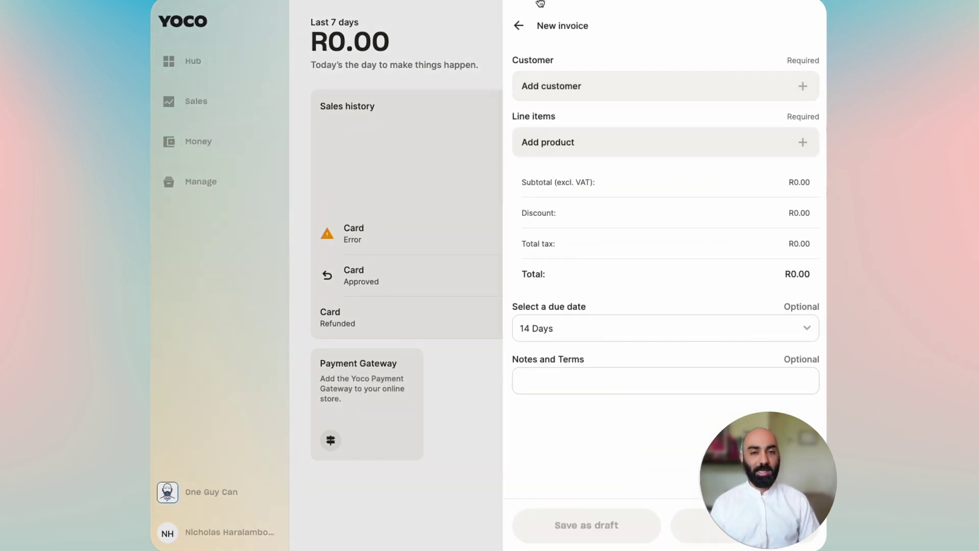
{"action": "left_click", "coordinate": [518, 25]}
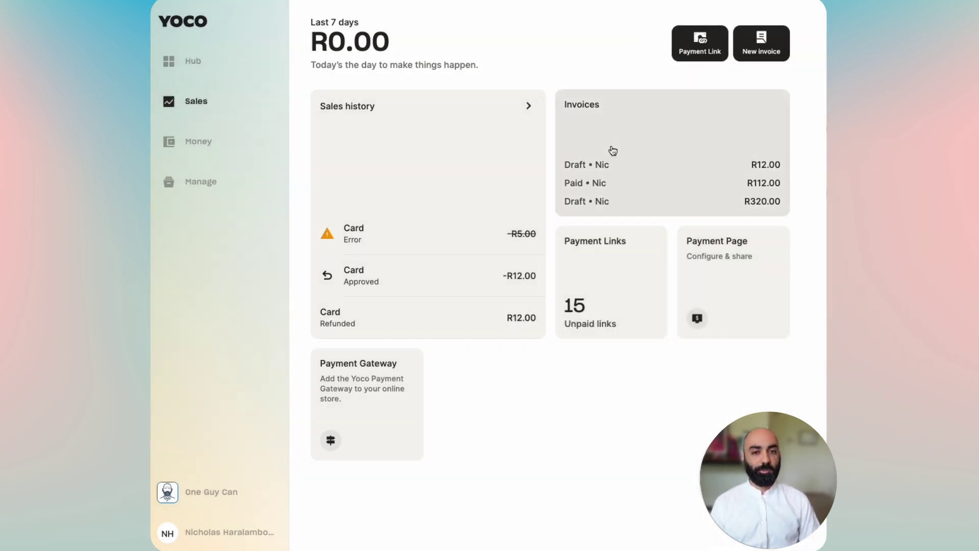
{"action": "left_click", "coordinate": [616, 136]}
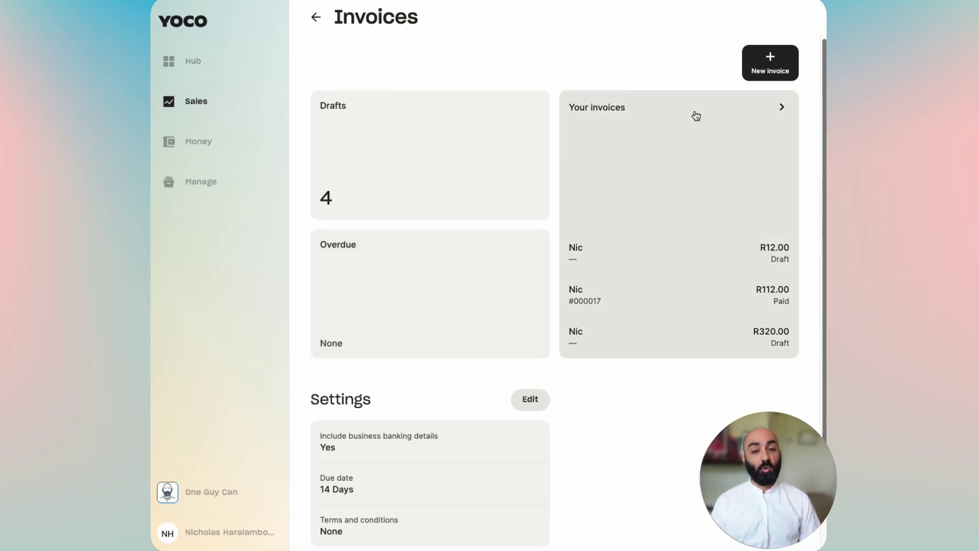
{"action": "scroll", "coordinate": [472, 414], "scroll_direction": "down", "scroll_amount": 1}
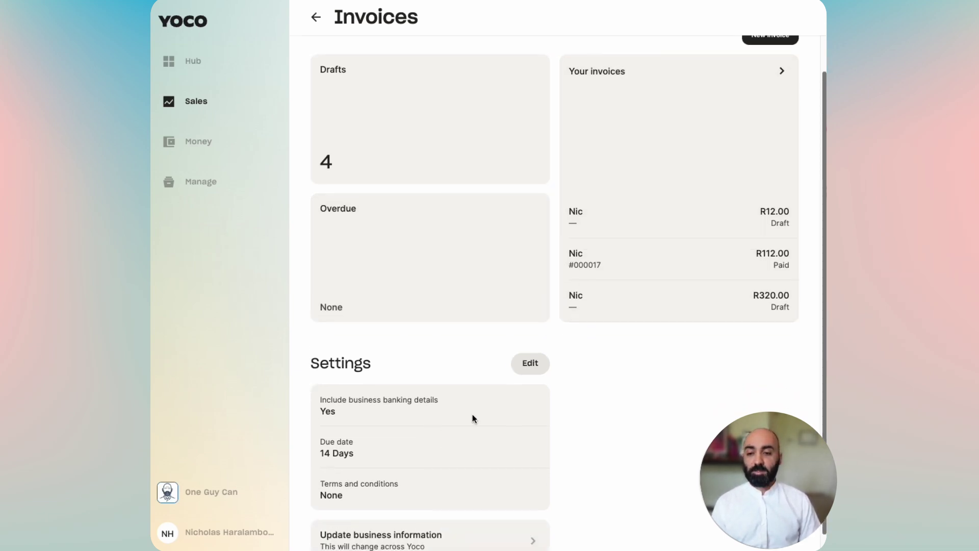
{"action": "scroll", "coordinate": [417, 397], "scroll_direction": "down", "scroll_amount": 1}
{"action": "scroll", "coordinate": [417, 396], "scroll_direction": "up", "scroll_amount": 2}
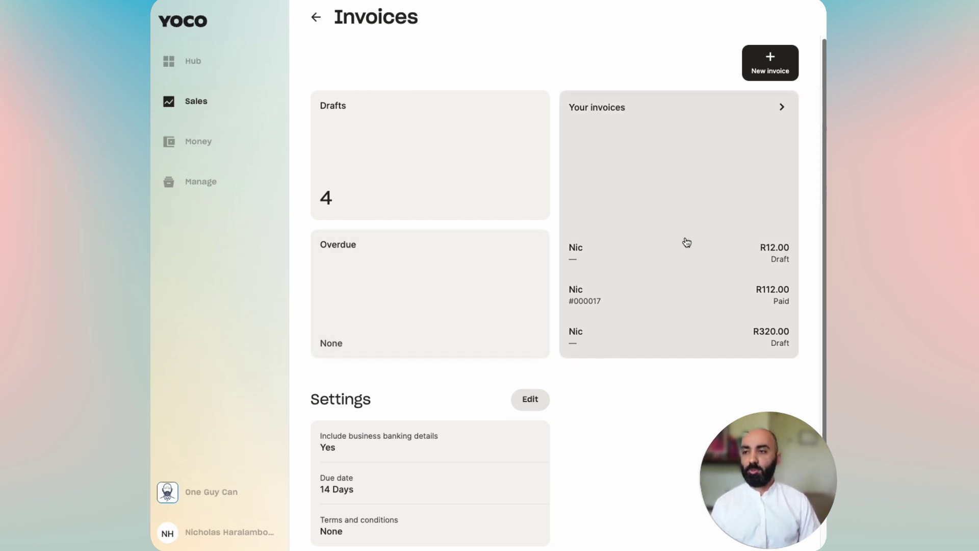
Step: Start a new invoice and bring up the new-customer form from the customer picker
{"action": "left_click", "coordinate": [754, 68]}
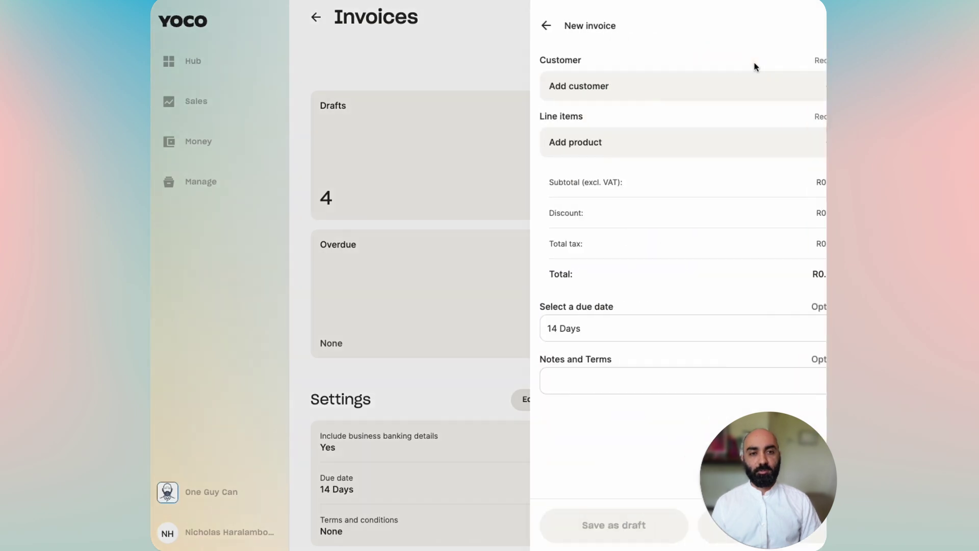
{"action": "left_click", "coordinate": [704, 84]}
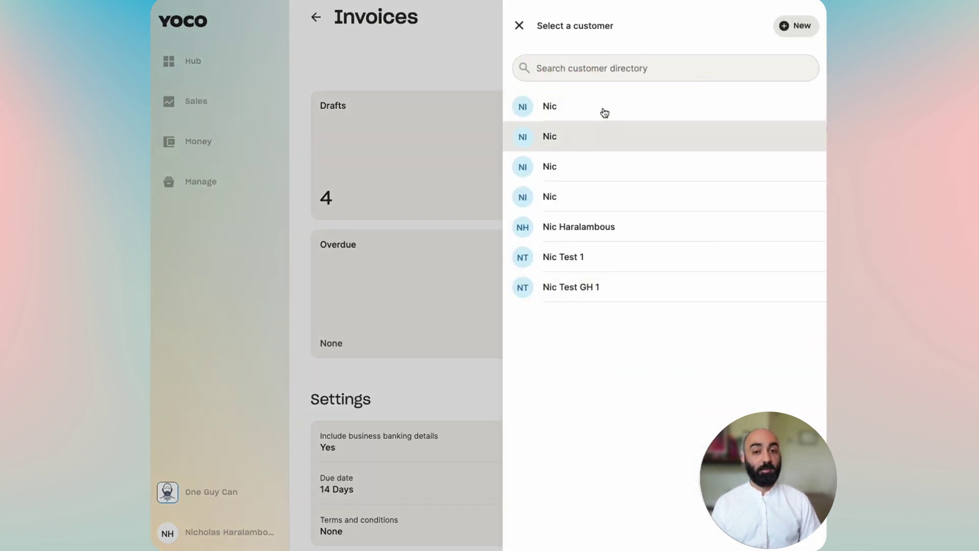
{"action": "left_click", "coordinate": [805, 28]}
Step: Enter the customer's full name and e-mail address, then save the new customer
{"action": "left_click", "coordinate": [689, 73]}
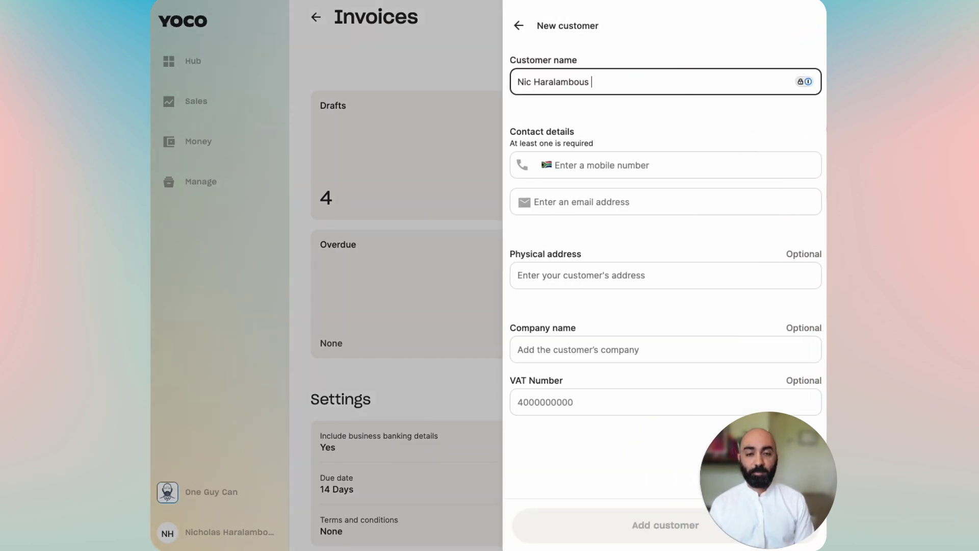
{"action": "left_click", "coordinate": [701, 162]}
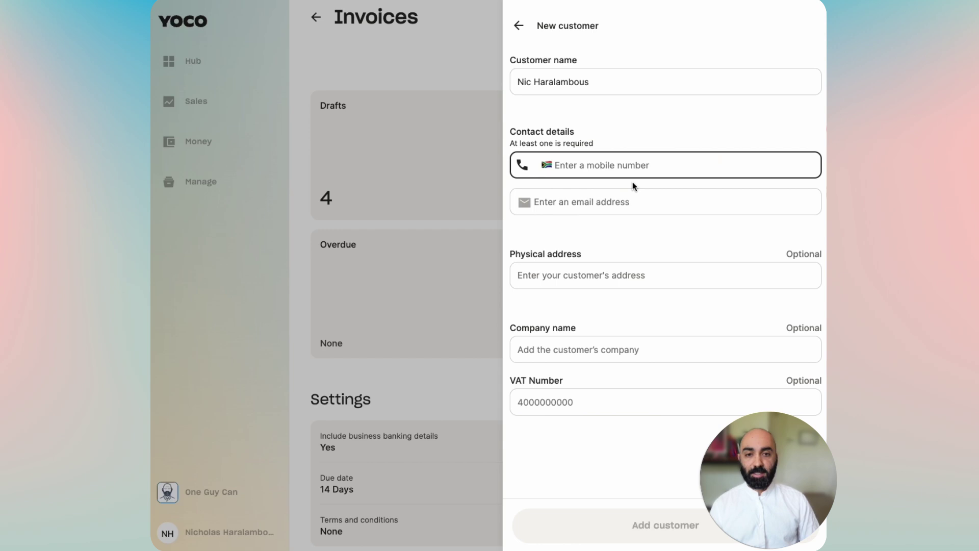
{"action": "left_click", "coordinate": [624, 201]}
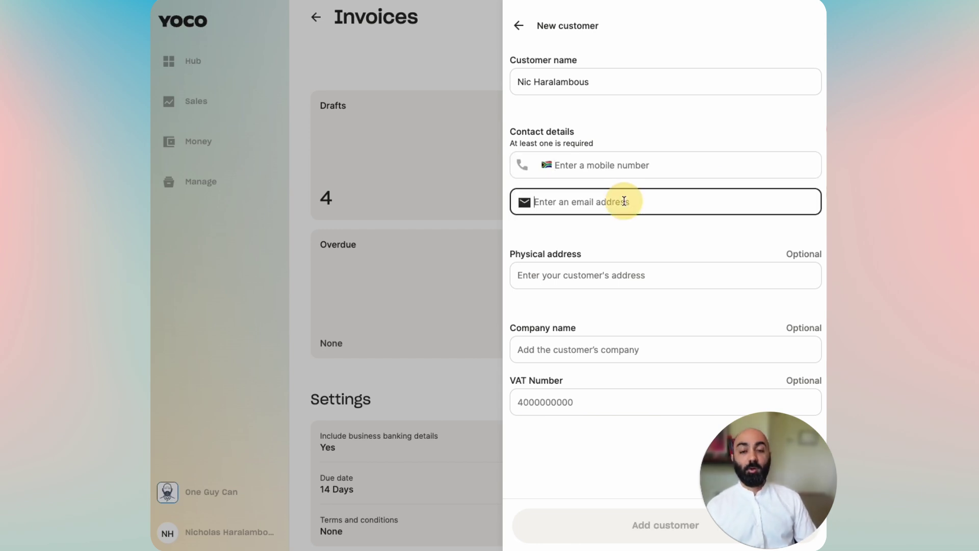
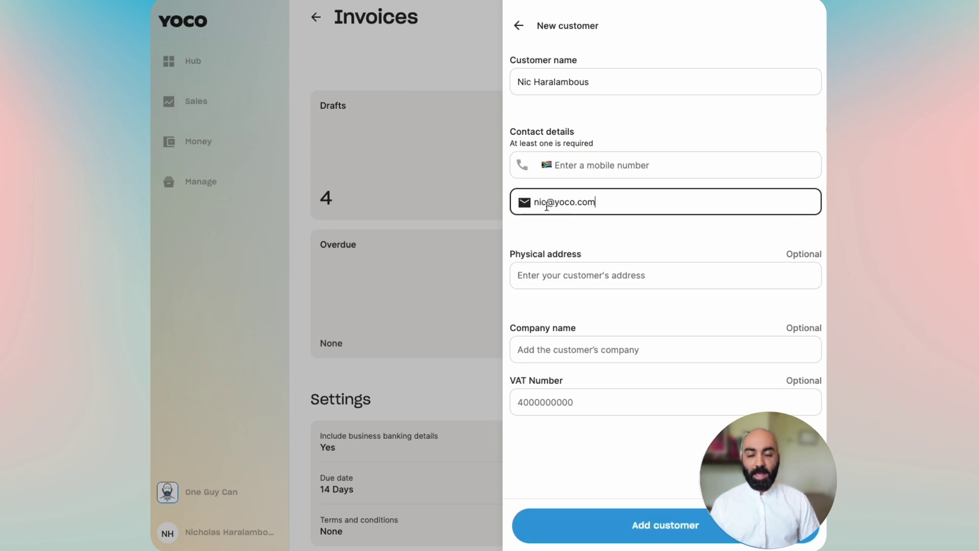
{"action": "left_click", "coordinate": [555, 262]}
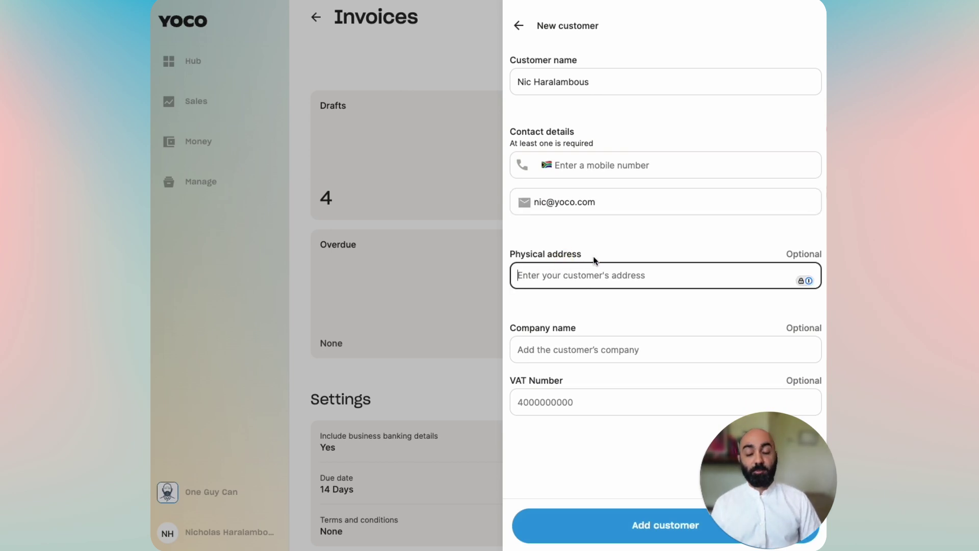
{"action": "left_click", "coordinate": [617, 355]}
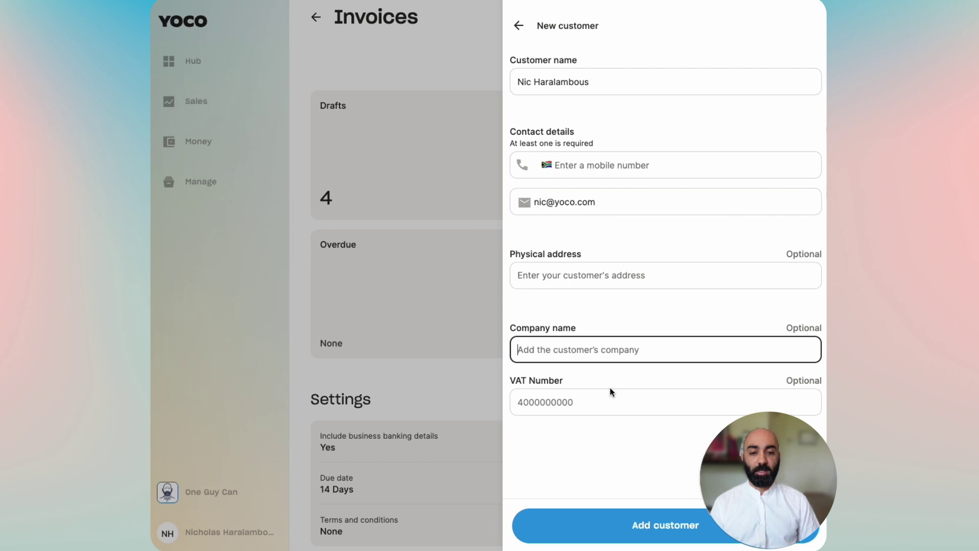
{"action": "left_click", "coordinate": [597, 398]}
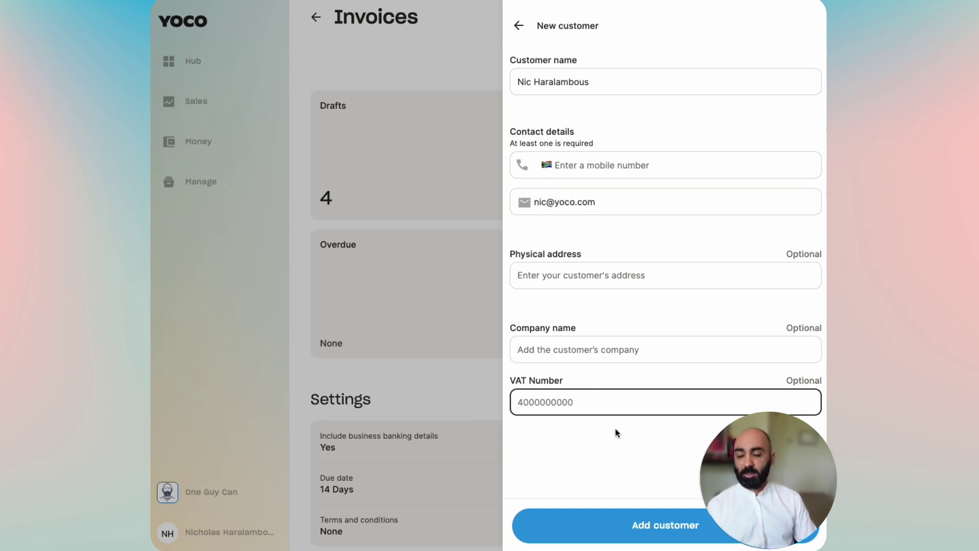
{"action": "left_click", "coordinate": [643, 524]}
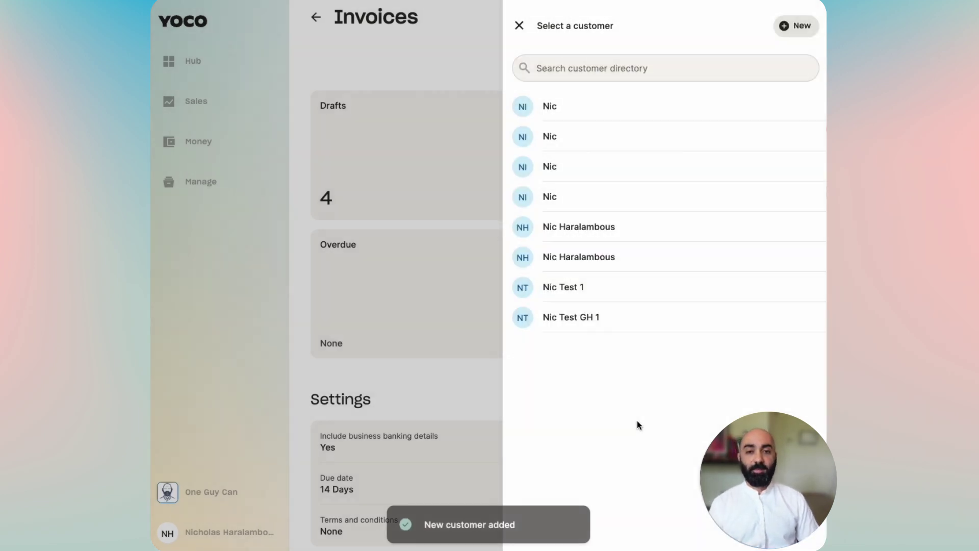
Step: Set the newly added customer on the invoice and begin creating a new product
{"action": "left_click", "coordinate": [579, 226]}
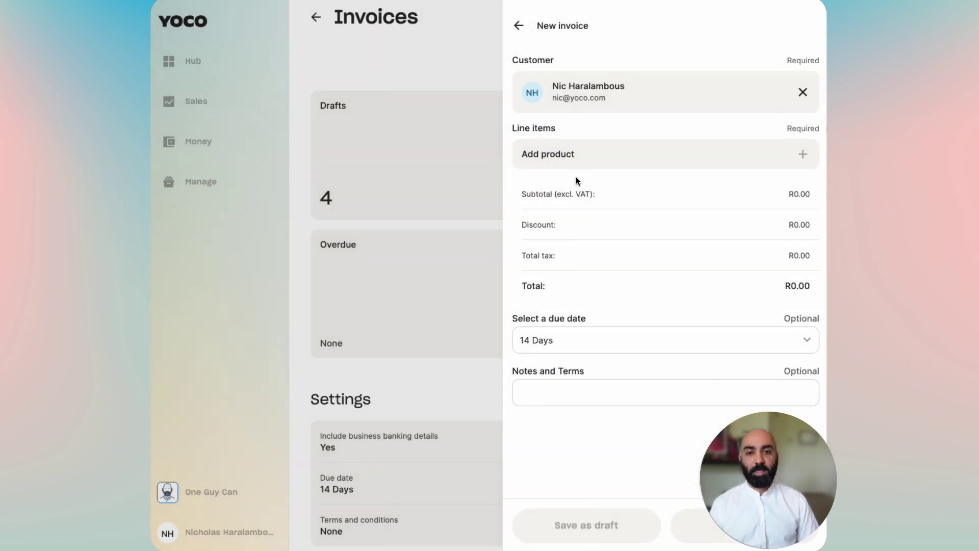
{"action": "left_click", "coordinate": [575, 158]}
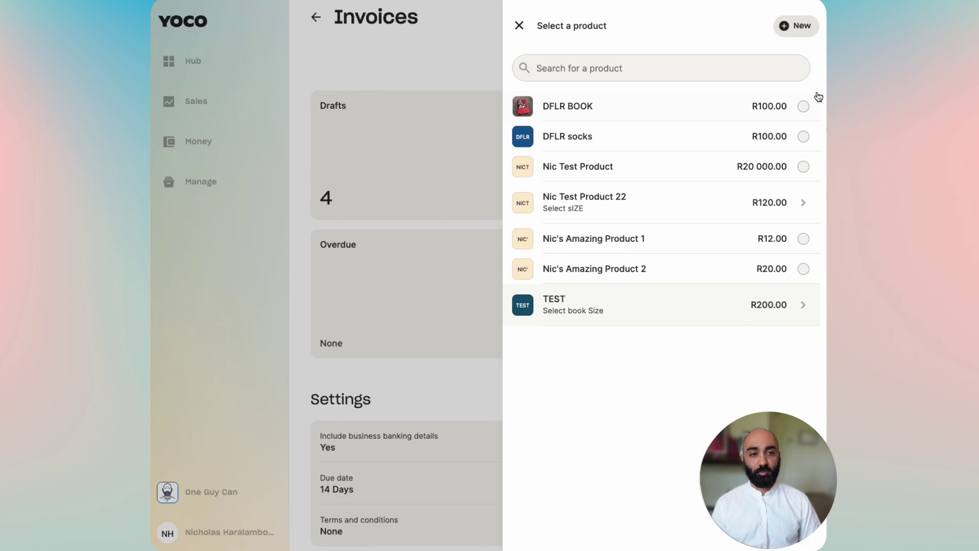
{"action": "left_click", "coordinate": [797, 27]}
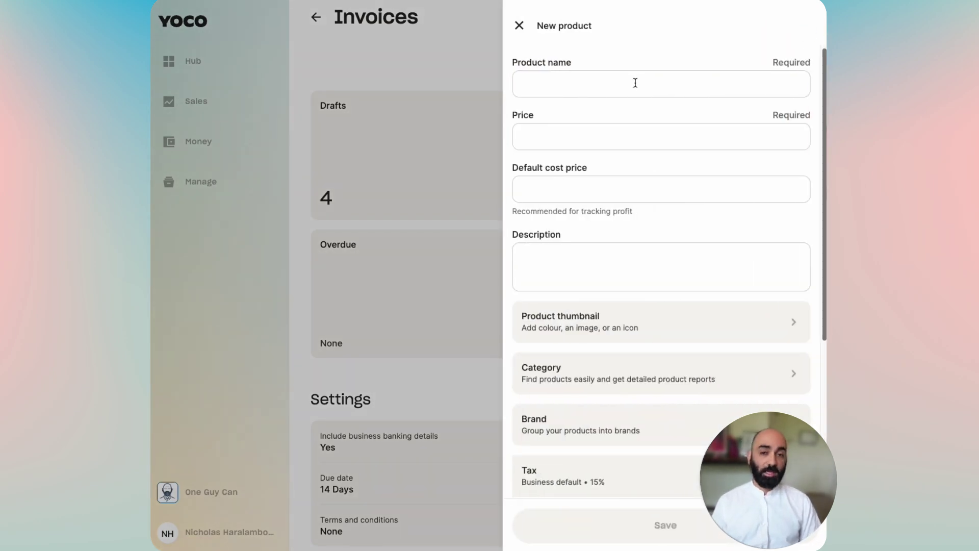
Step: Create the test product priced R120.00 with a R20.00 cost price
{"action": "left_click", "coordinate": [635, 82]}
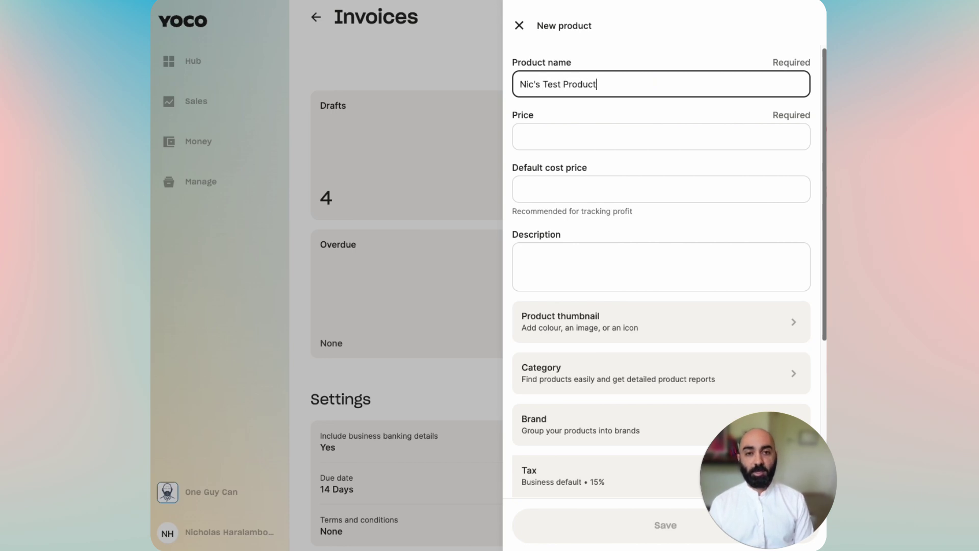
{"action": "left_click", "coordinate": [660, 136]}
{"action": "type", "text": "120"}
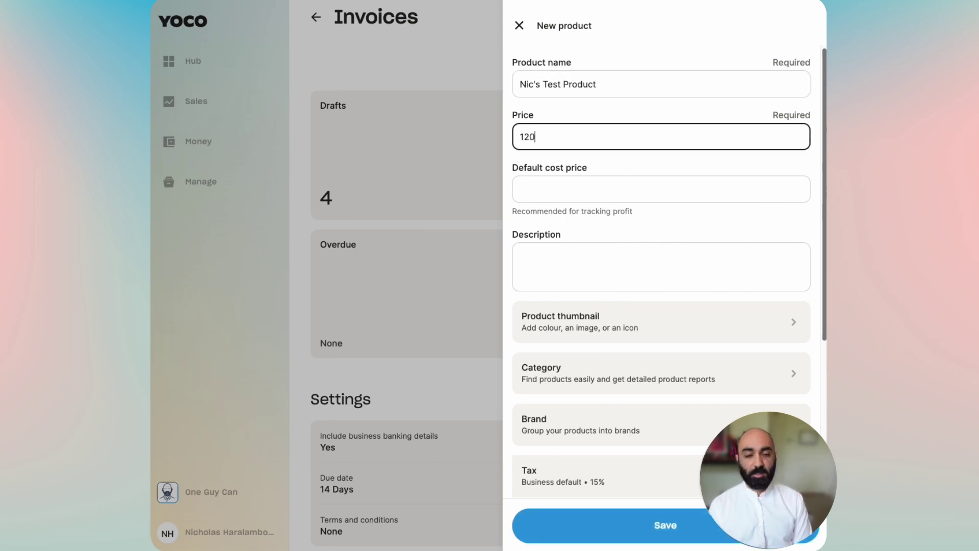
{"action": "left_click", "coordinate": [618, 191]}
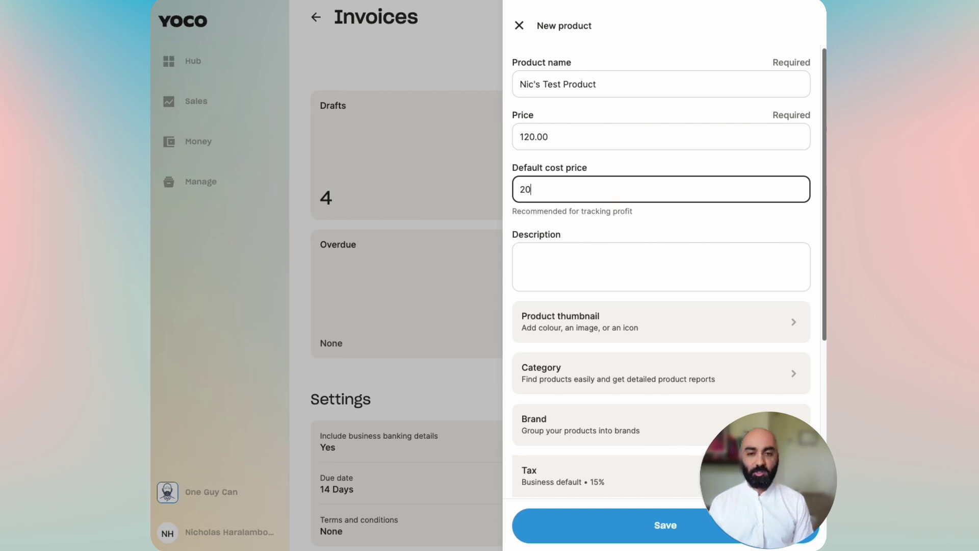
{"action": "left_click", "coordinate": [614, 215]}
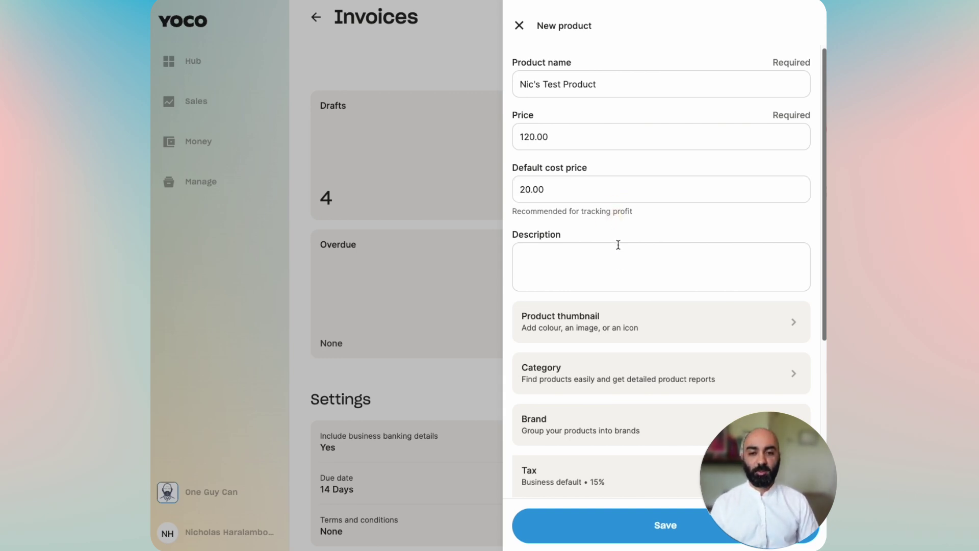
{"action": "scroll", "coordinate": [626, 352], "scroll_direction": "down", "scroll_amount": 4}
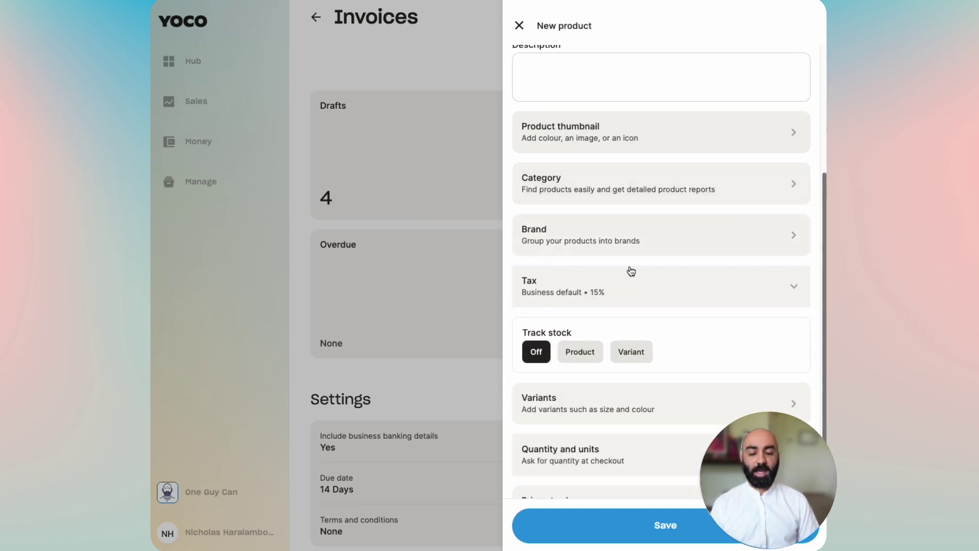
{"action": "scroll", "coordinate": [607, 225], "scroll_direction": "down", "scroll_amount": 1}
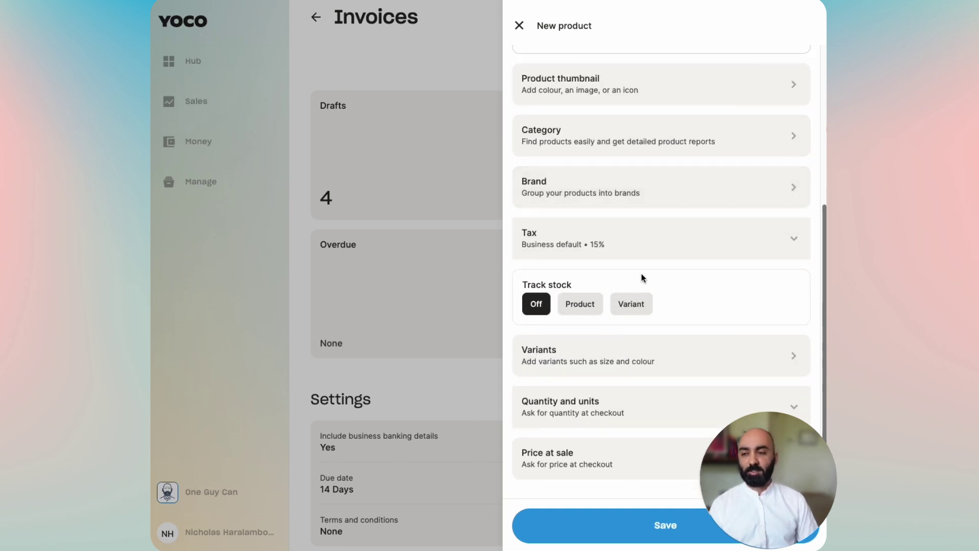
{"action": "left_click", "coordinate": [655, 526]}
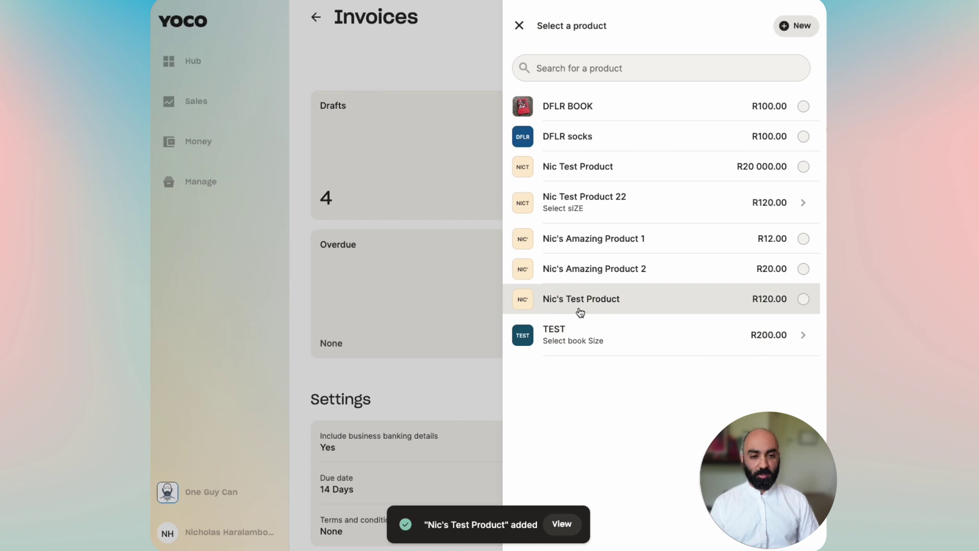
Step: Add the test product at quantity 2 for R240.00 and keep the 14-day due date
{"action": "left_click", "coordinate": [598, 307]}
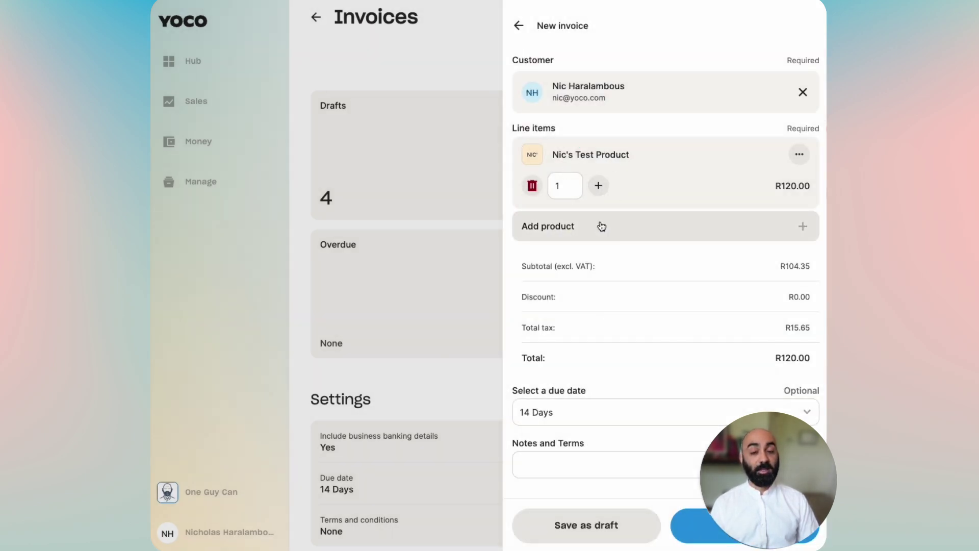
{"action": "left_click", "coordinate": [598, 185]}
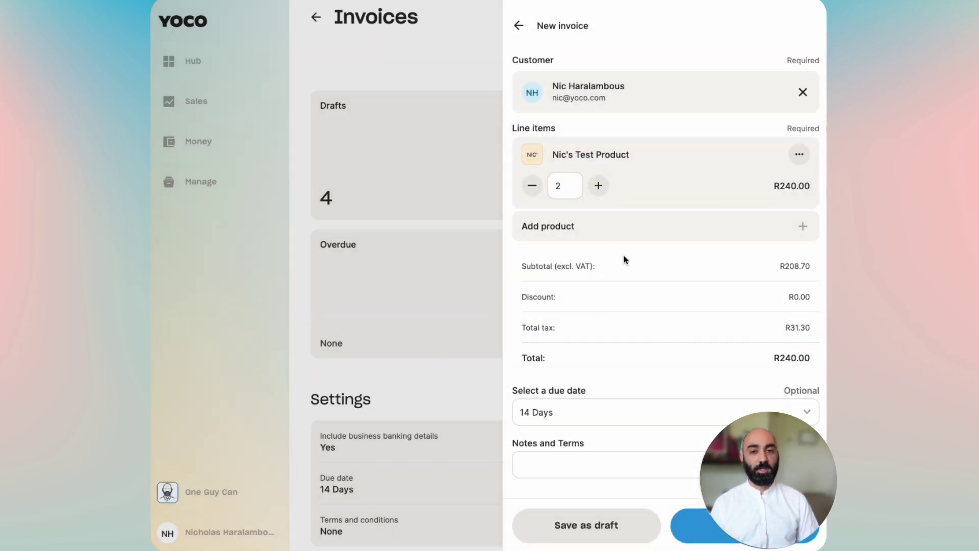
{"action": "left_click", "coordinate": [797, 157]}
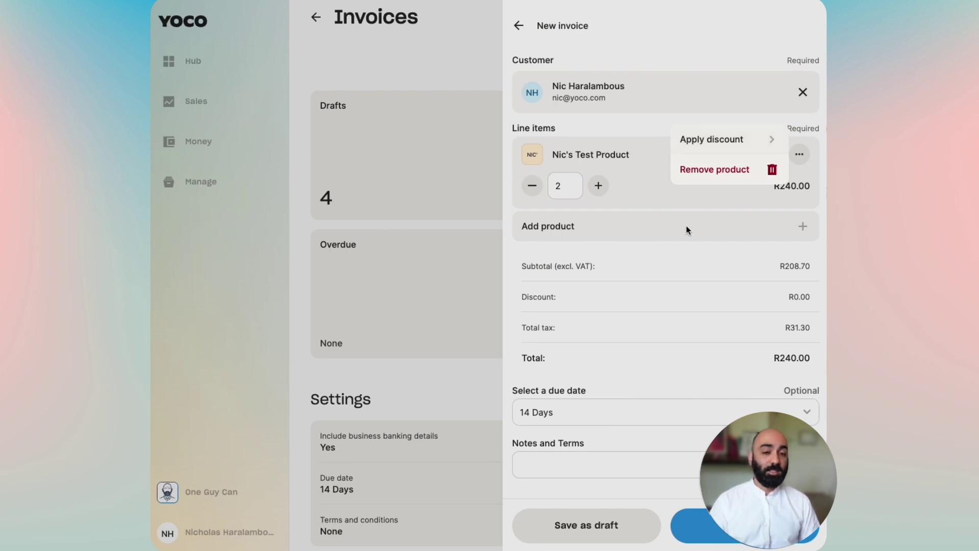
{"action": "left_click", "coordinate": [656, 252]}
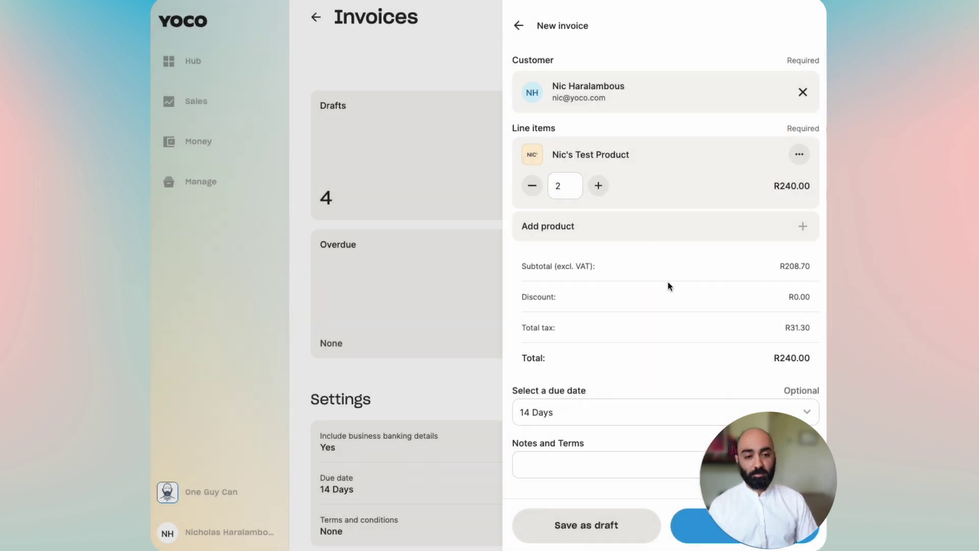
{"action": "left_click", "coordinate": [630, 412]}
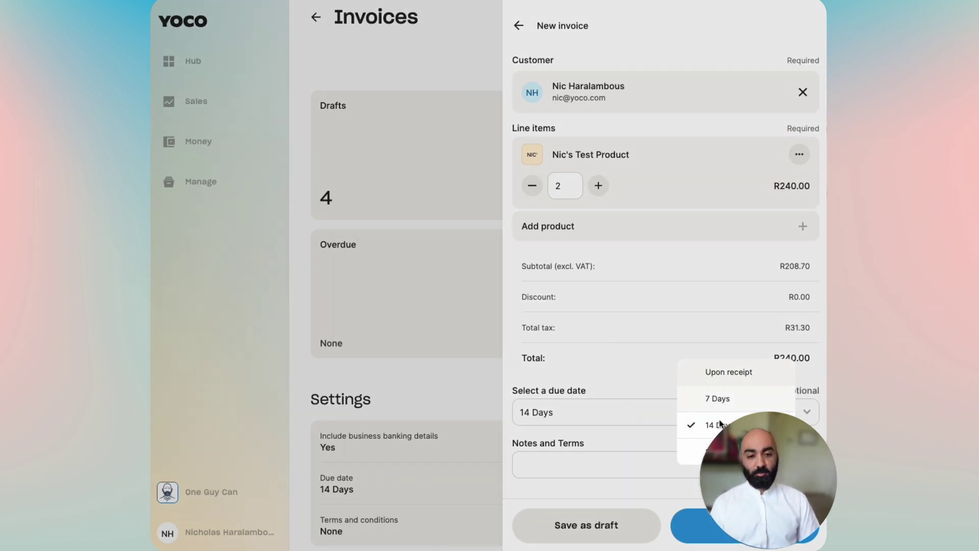
{"action": "left_click", "coordinate": [629, 411]}
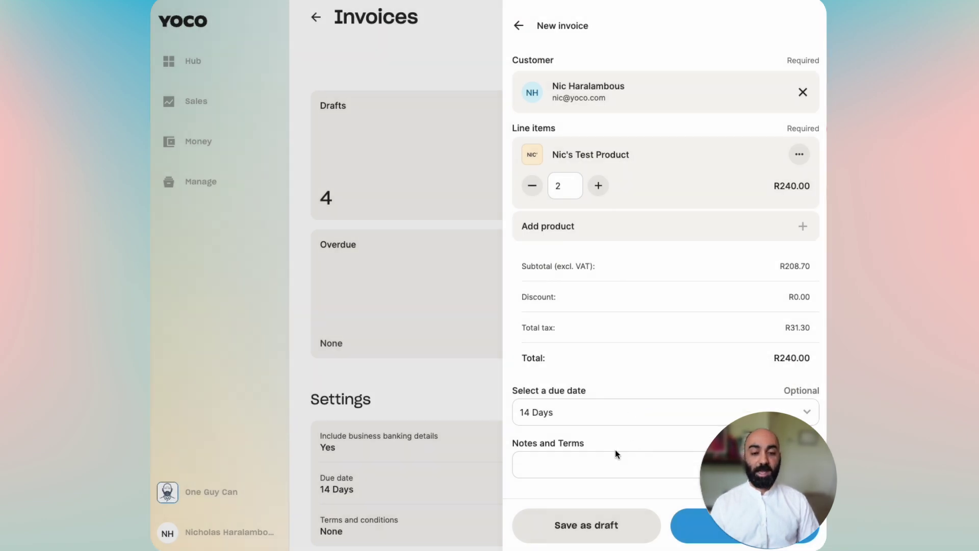
Step: Generate the PDF preview of the finished R240.00 invoice and look it over
{"action": "left_click", "coordinate": [684, 525]}
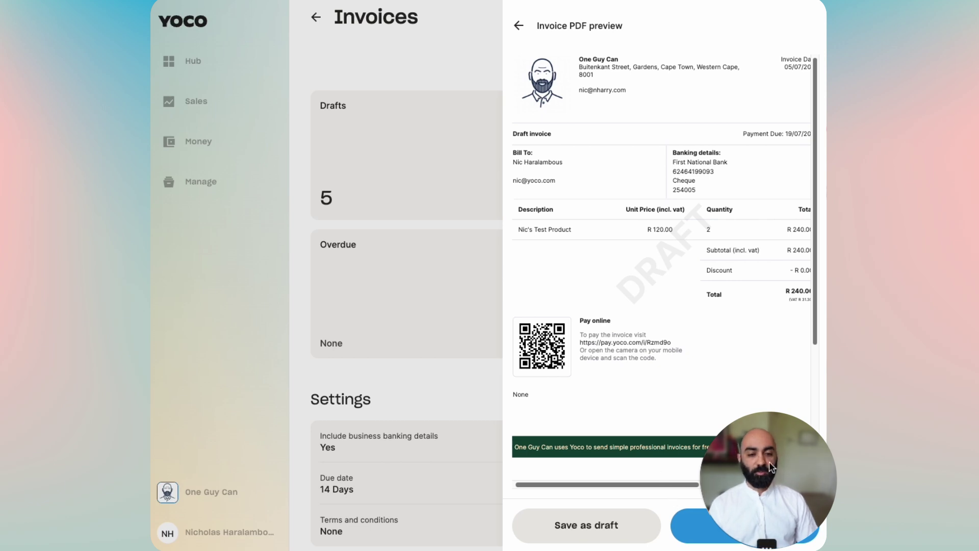
{"action": "left_click_drag", "start_coordinate": [769, 461], "coordinate": [338, 467]}
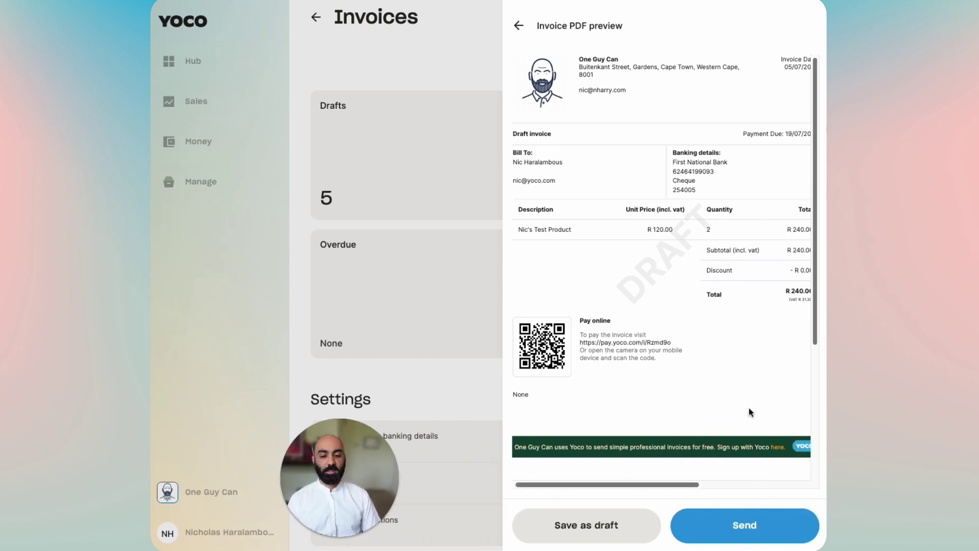
{"action": "scroll", "coordinate": [645, 229], "scroll_direction": "down", "scroll_amount": 3}
{"action": "scroll", "coordinate": [646, 238], "scroll_direction": "up", "scroll_amount": 3}
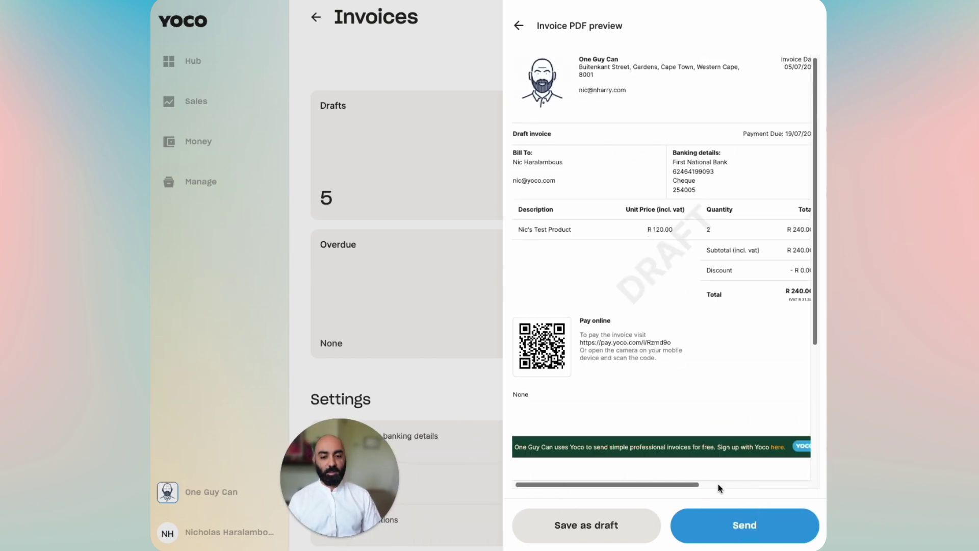
Step: Send the invoice to the customer by email
{"action": "left_click", "coordinate": [716, 528]}
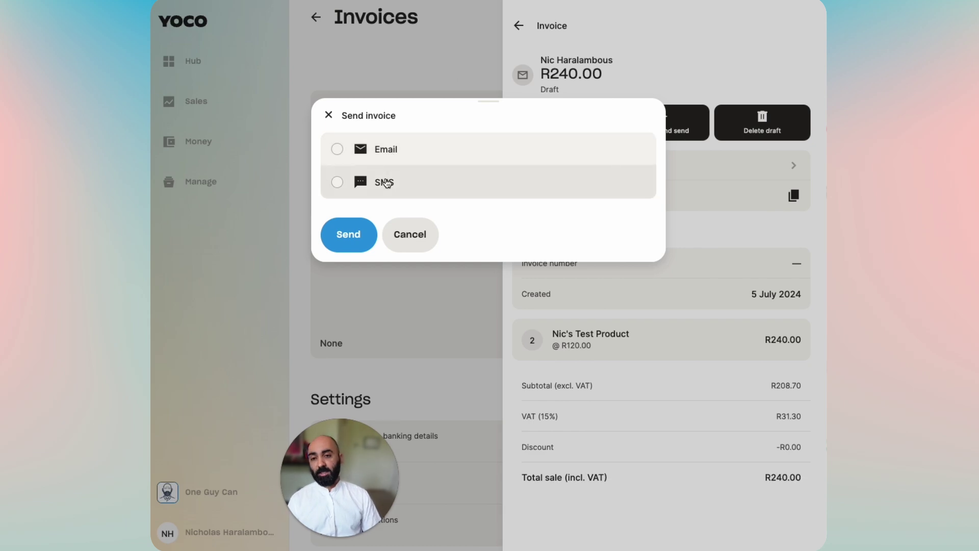
{"action": "left_click", "coordinate": [386, 149]}
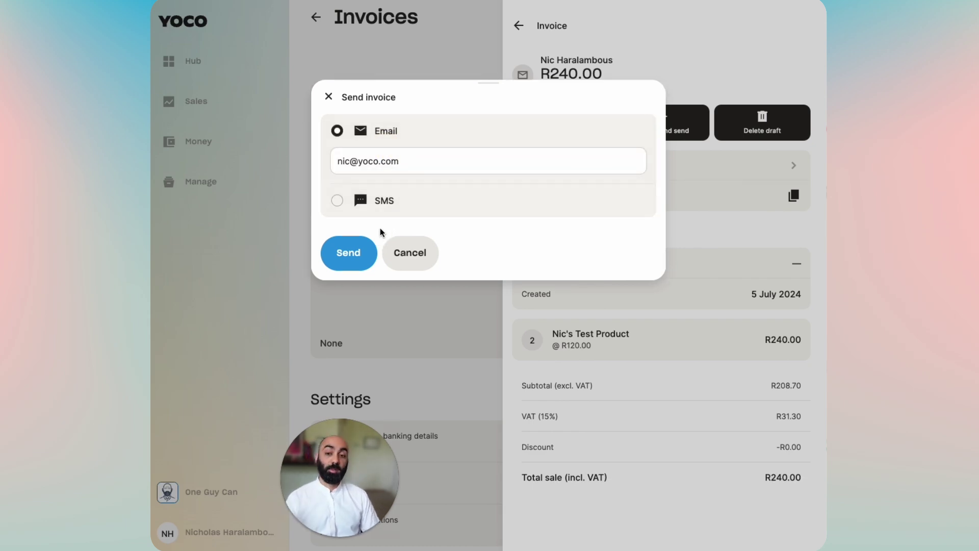
{"action": "left_click", "coordinate": [352, 259]}
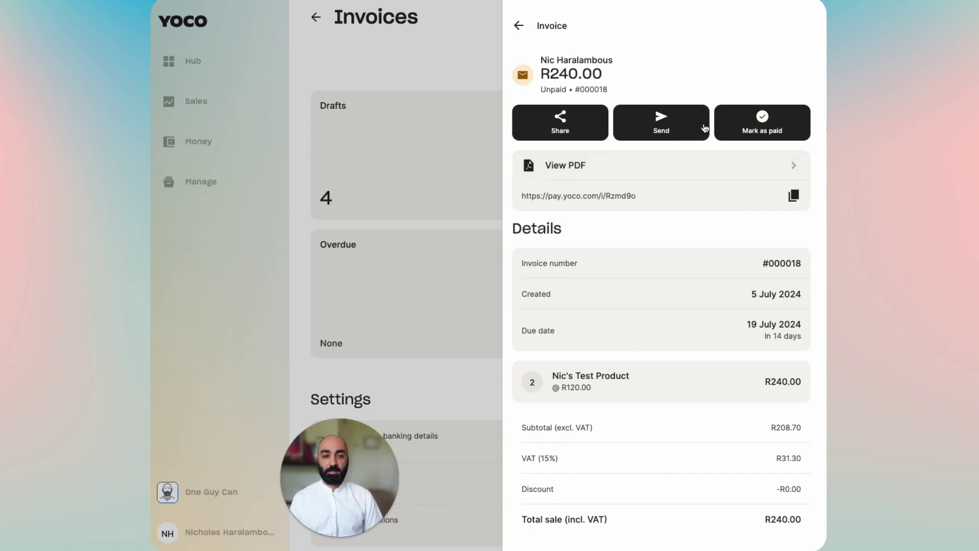
Step: View the sent invoice's PDF, then back out to the Invoices page listing it as Unpaid R240.00
{"action": "left_click", "coordinate": [662, 165]}
{"action": "left_click", "coordinate": [521, 28]}
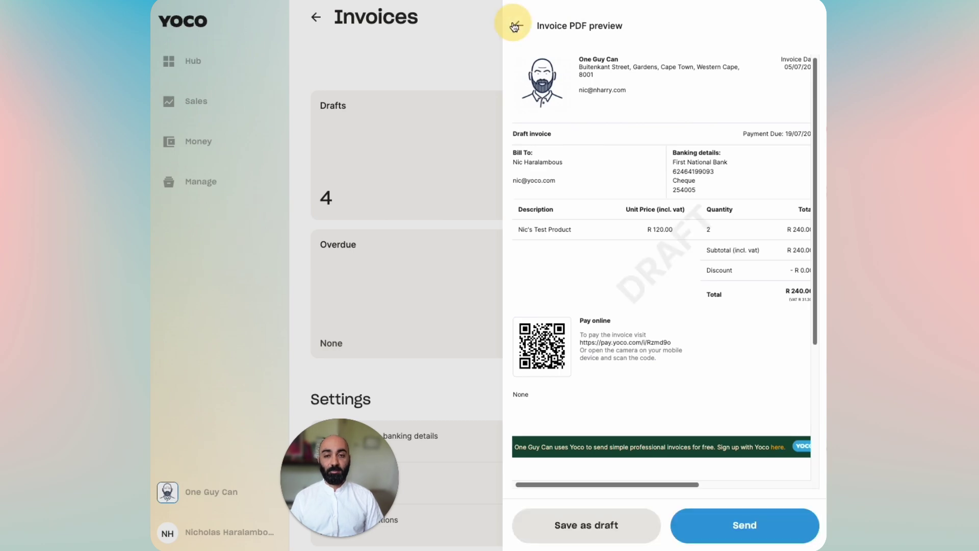
{"action": "left_click", "coordinate": [517, 28]}
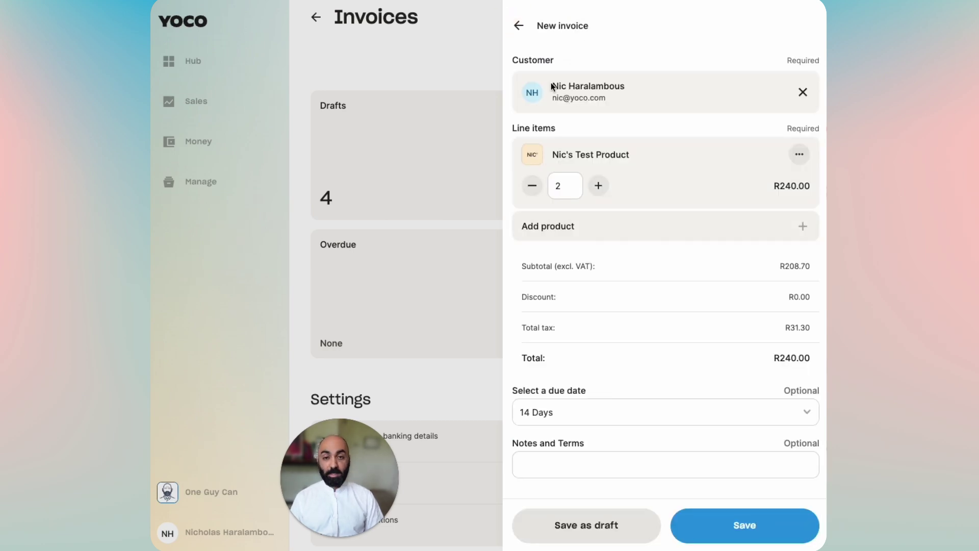
{"action": "left_click", "coordinate": [518, 25]}
{"action": "left_click_drag", "start_coordinate": [333, 465], "coordinate": [745, 472]}
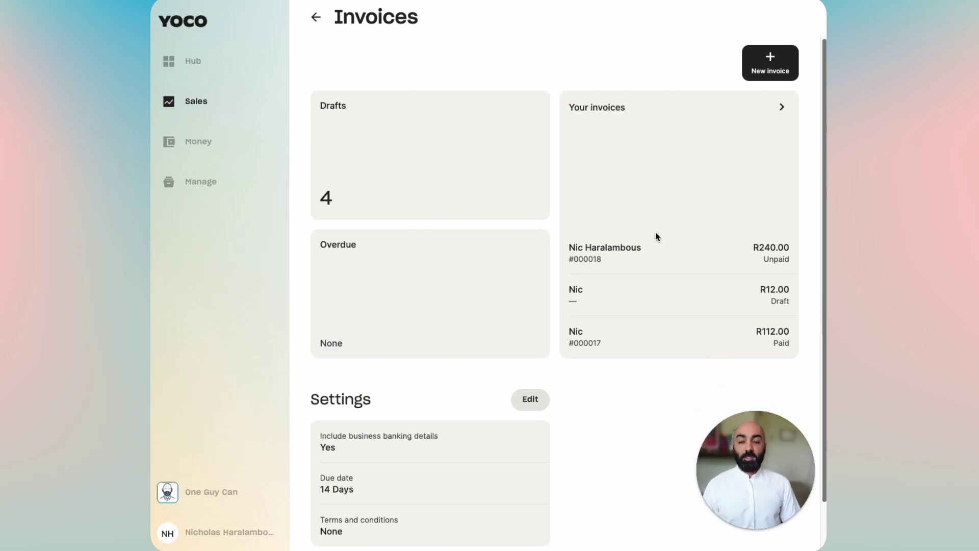
{"action": "left_click", "coordinate": [634, 116]}
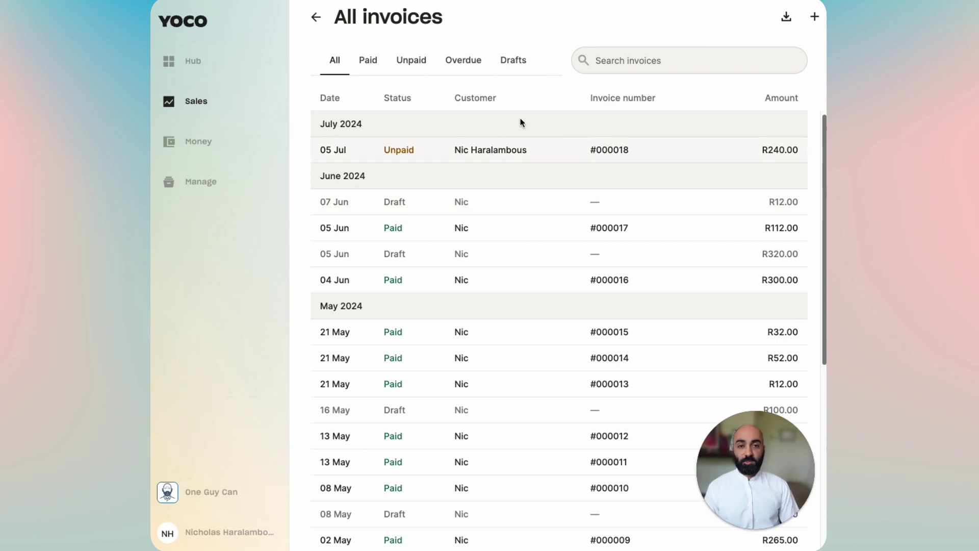
{"action": "left_click", "coordinate": [814, 17]}
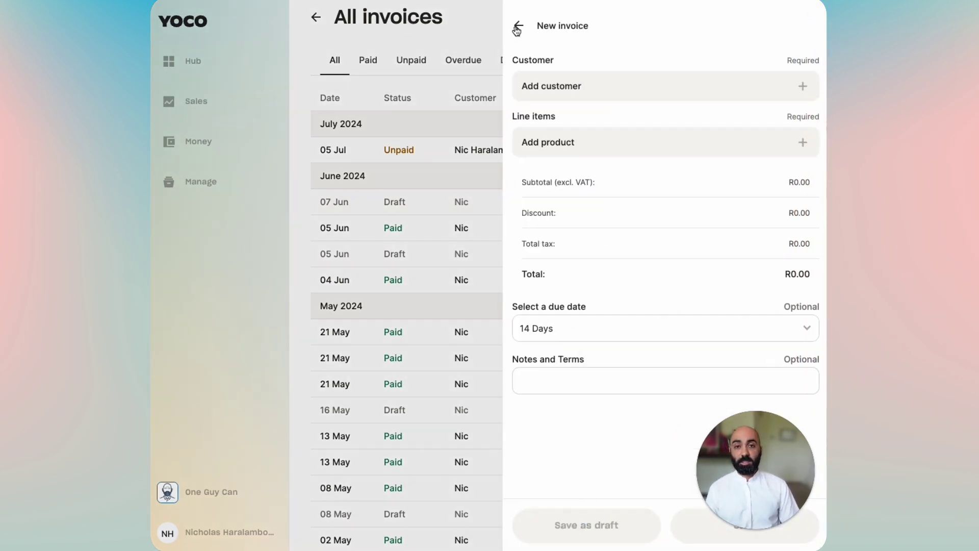
{"action": "left_click", "coordinate": [519, 26]}
{"action": "left_click", "coordinate": [786, 17]}
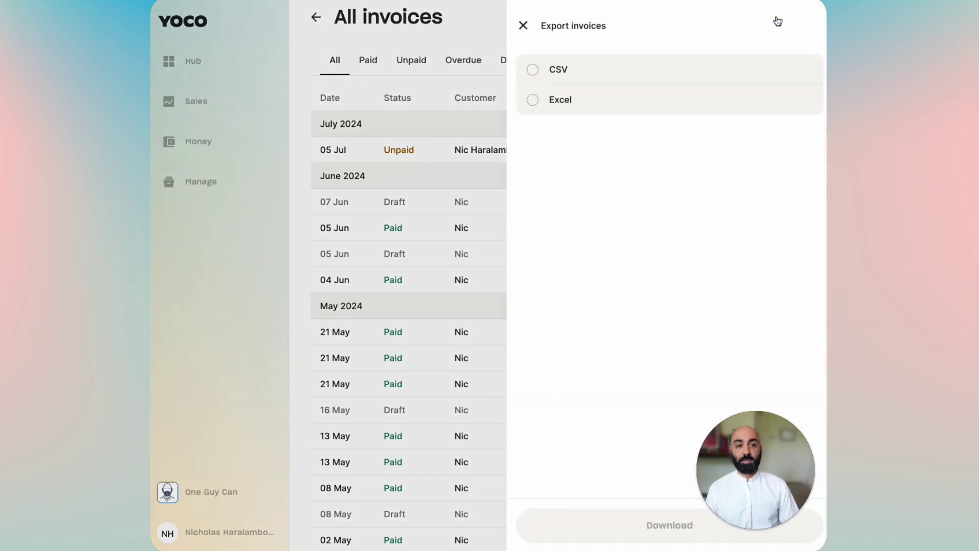
{"action": "left_click", "coordinate": [519, 26]}
{"action": "left_click", "coordinate": [365, 60]}
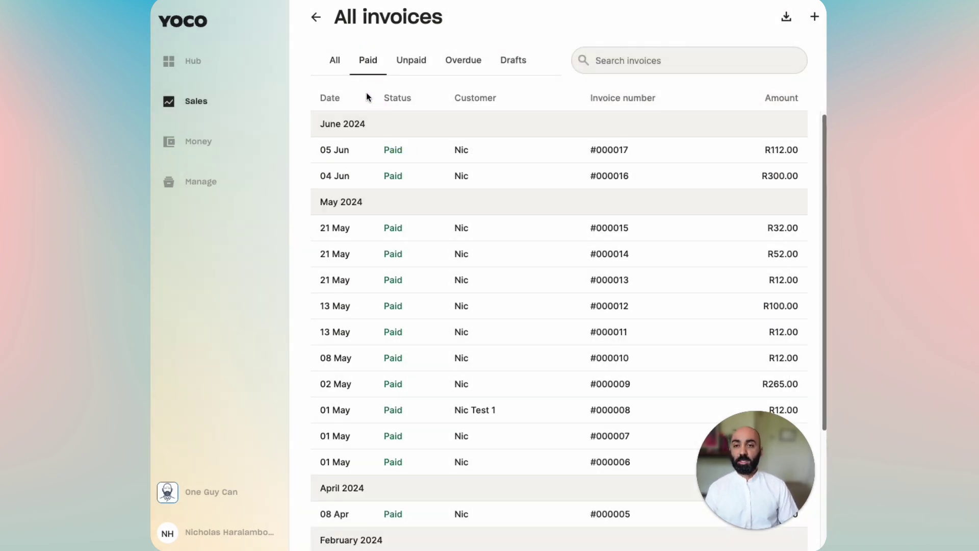
{"action": "left_click", "coordinate": [408, 63]}
{"action": "left_click", "coordinate": [451, 66]}
{"action": "left_click", "coordinate": [507, 71]}
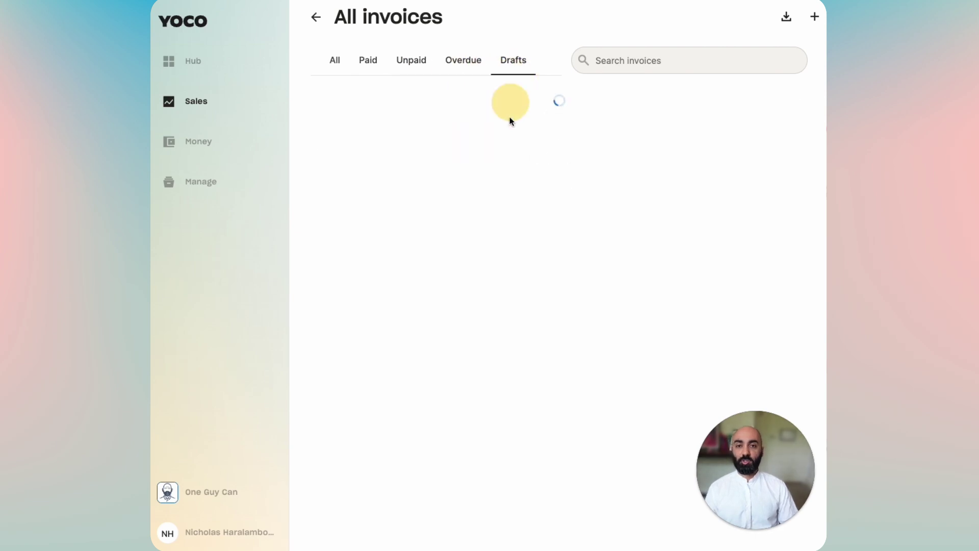
{"action": "left_click", "coordinate": [662, 60]}
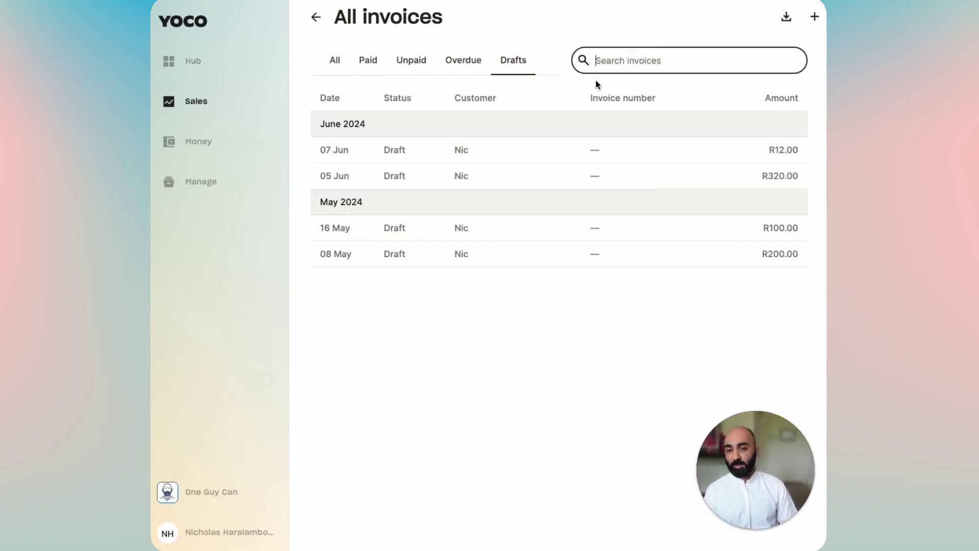
{"action": "left_click", "coordinate": [333, 62]}
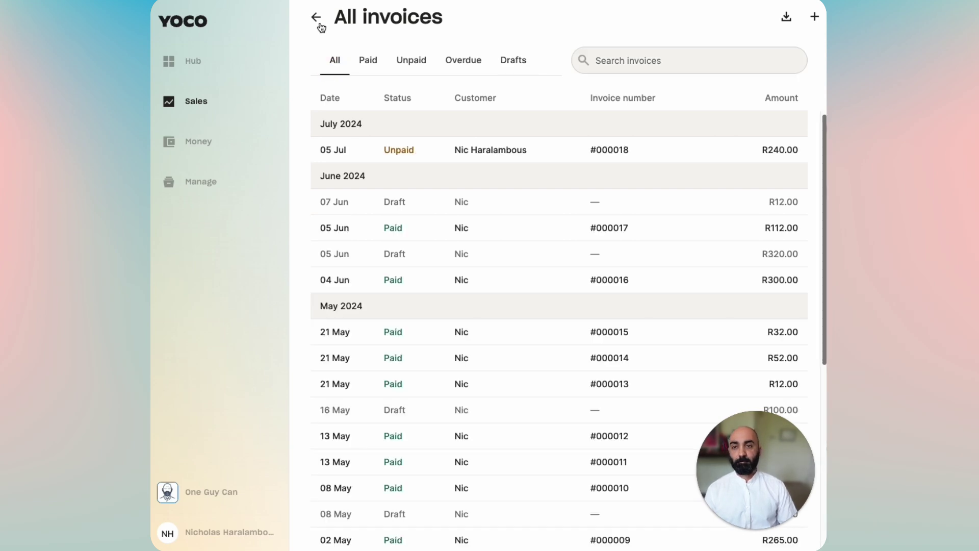
{"action": "left_click", "coordinate": [318, 23]}
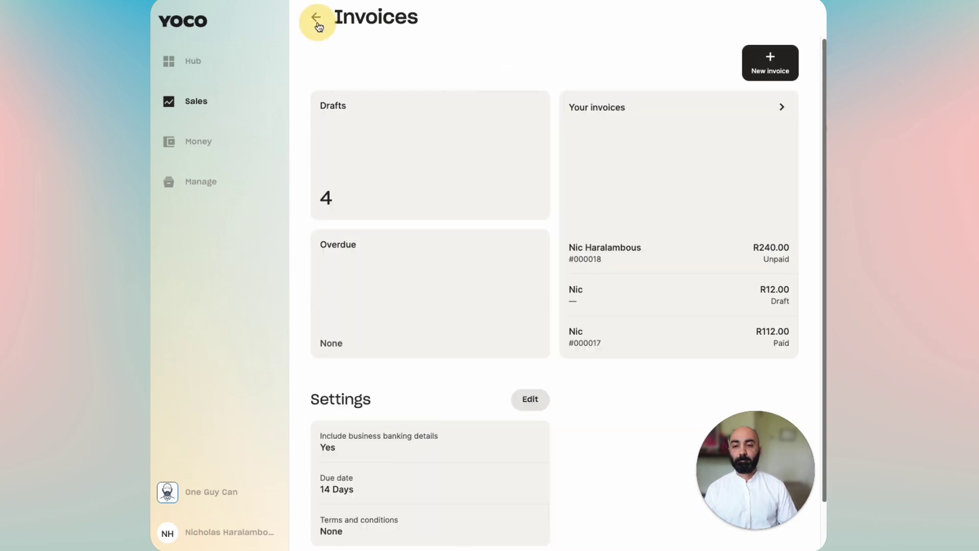
{"action": "left_click", "coordinate": [363, 185]}
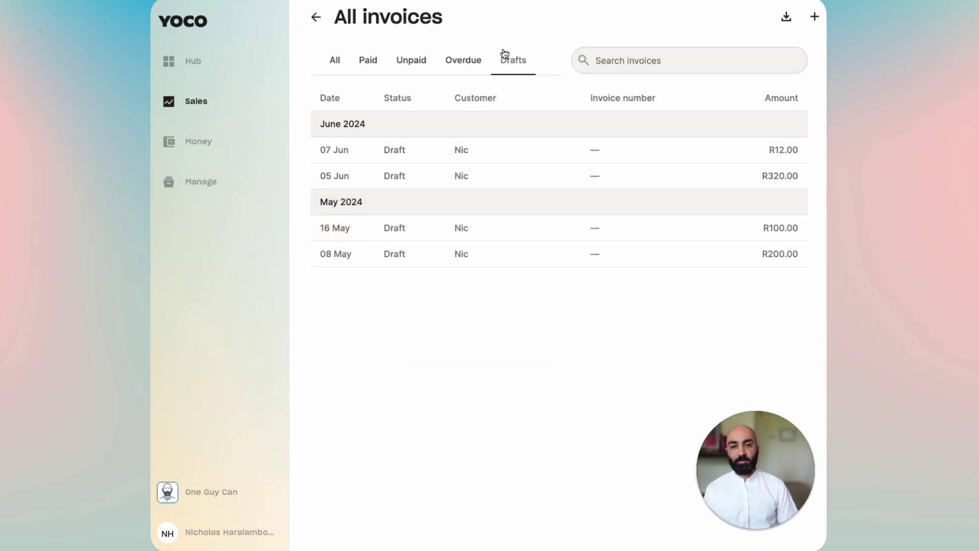
{"action": "left_click", "coordinate": [316, 19]}
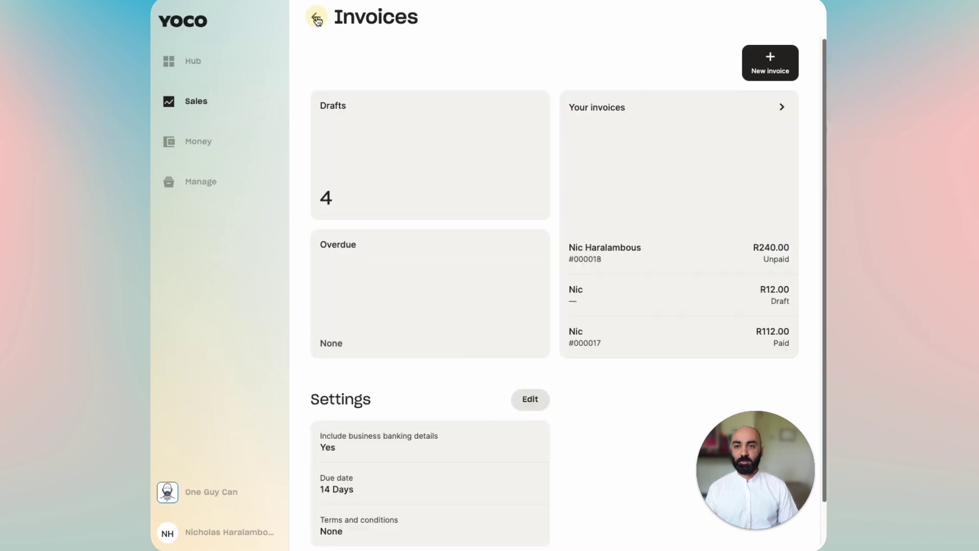
{"action": "left_click", "coordinate": [392, 303]}
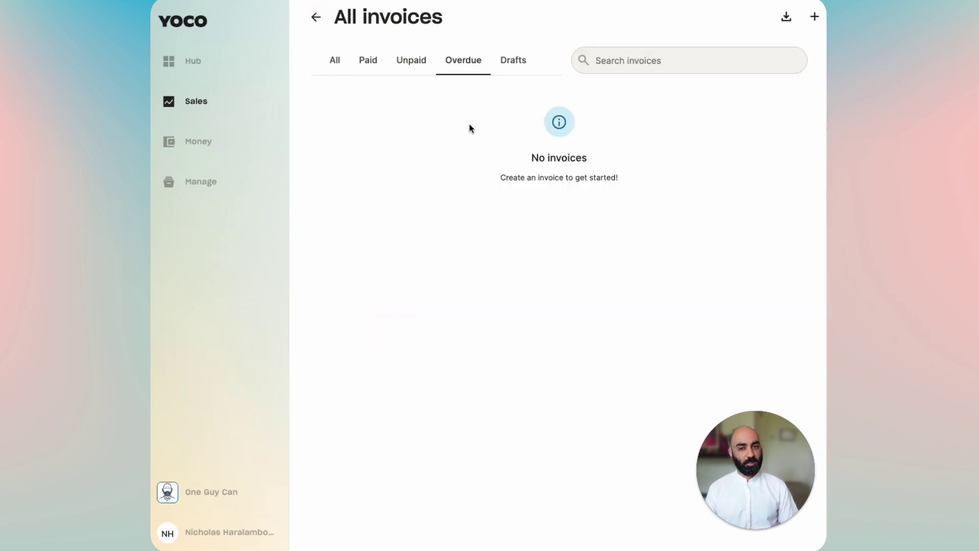
{"action": "left_click", "coordinate": [316, 17]}
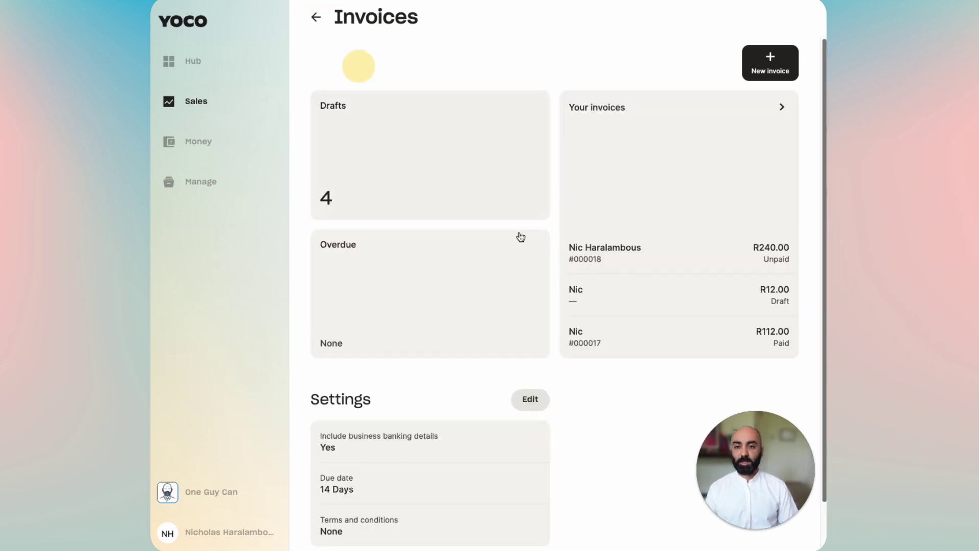
{"action": "scroll", "coordinate": [570, 361], "scroll_direction": "down", "scroll_amount": 2}
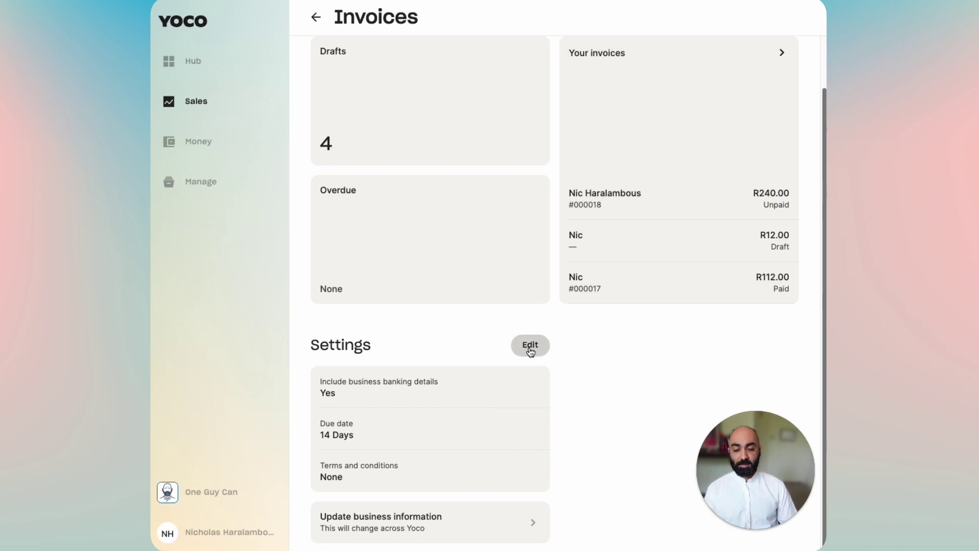
Step: Edit invoice settings to a 7 Days default due date with no terms and conditions, and save
{"action": "left_click", "coordinate": [530, 346]}
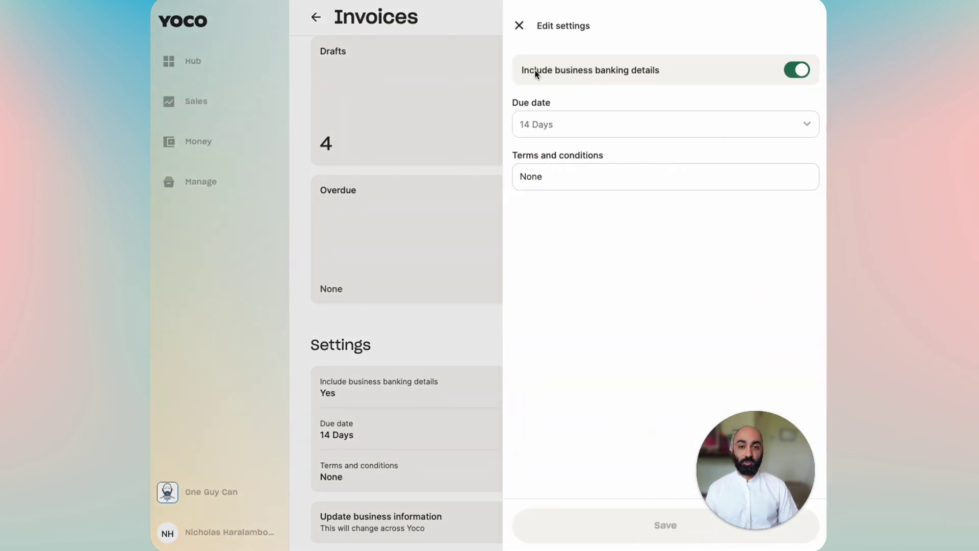
{"action": "left_click", "coordinate": [566, 126]}
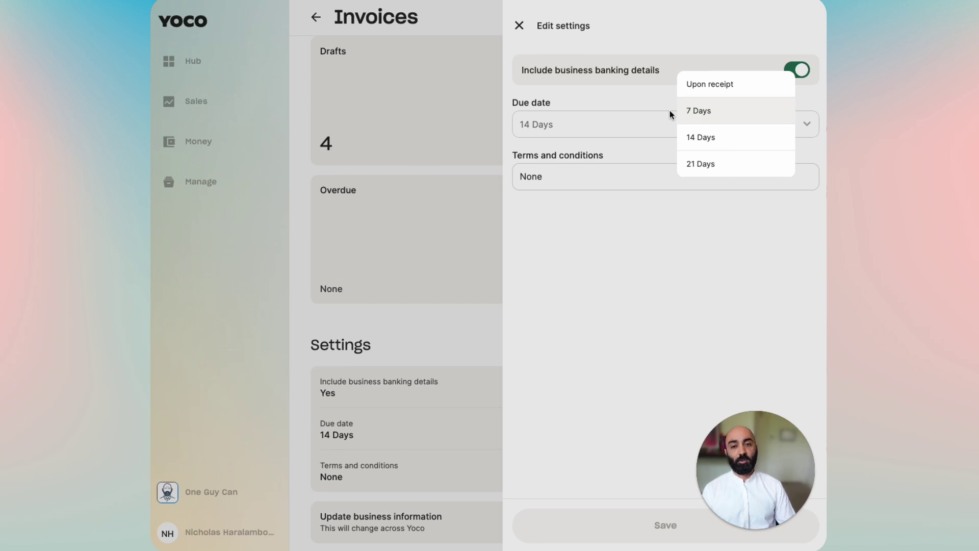
{"action": "left_click", "coordinate": [696, 119]}
{"action": "left_click", "coordinate": [628, 183]}
{"action": "double_click", "coordinate": [525, 178]}
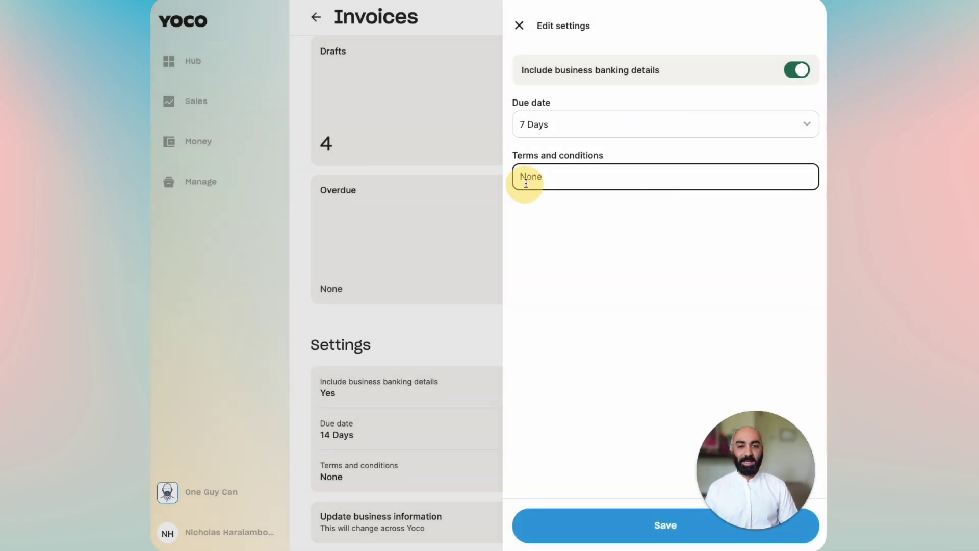
{"action": "left_click", "coordinate": [627, 525]}
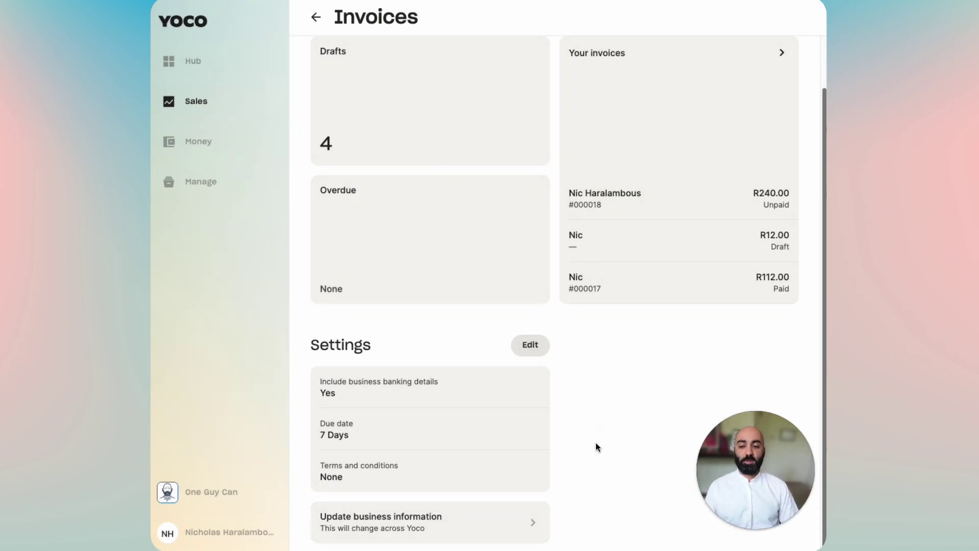
{"action": "left_click", "coordinate": [456, 525]}
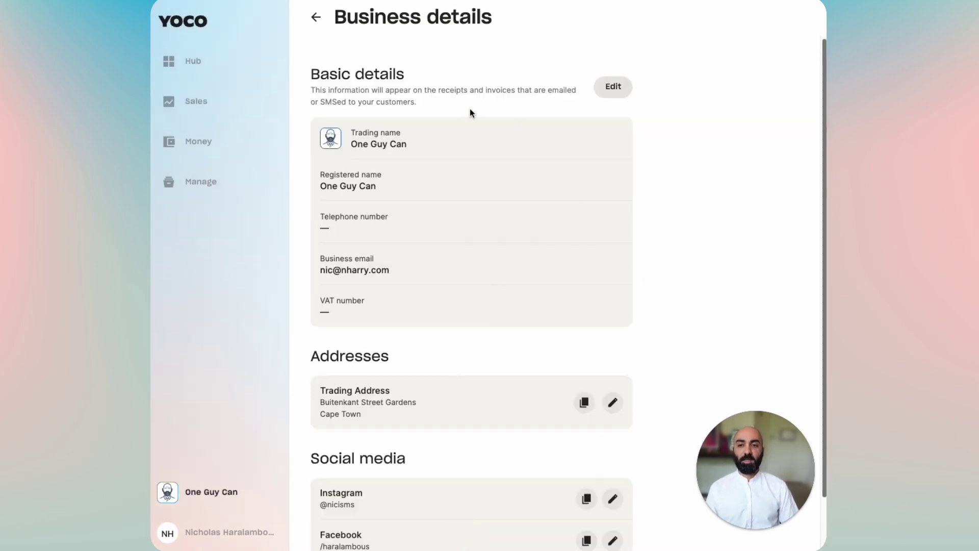
{"action": "left_click", "coordinate": [316, 17]}
{"action": "scroll", "coordinate": [525, 317], "scroll_direction": "up", "scroll_amount": 2}
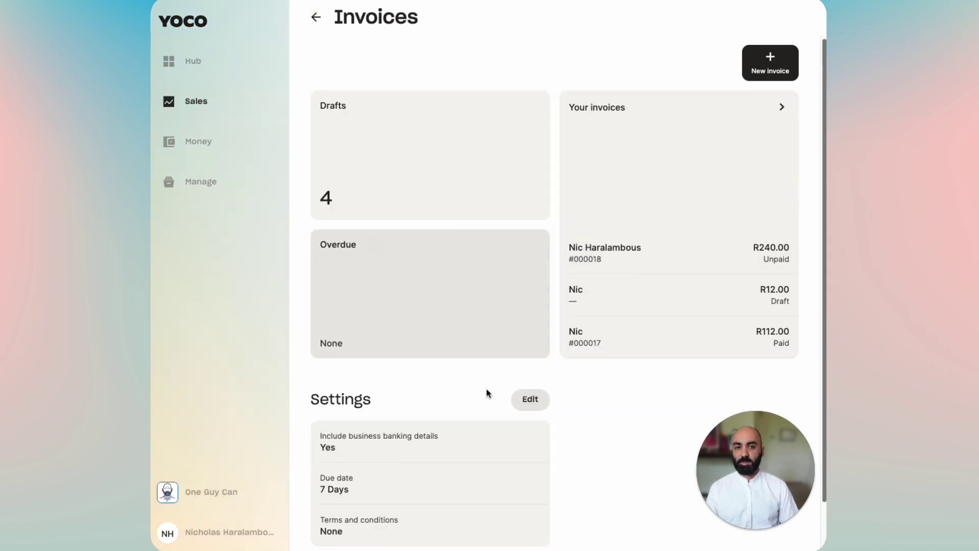